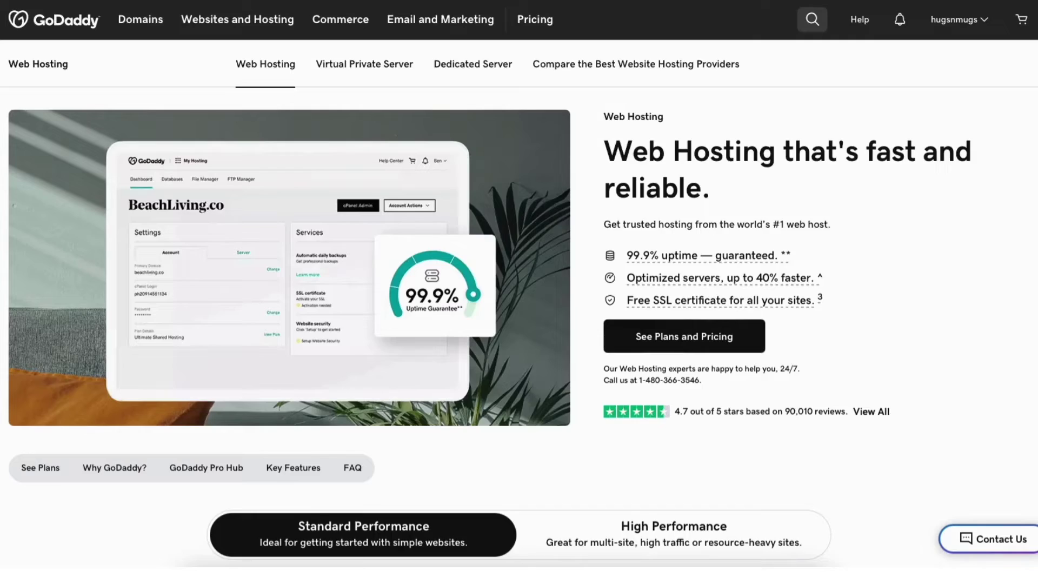
Step: Show the High Performance plans (Launch through Expand) on the plan cards, then switch back to Standard Performance
scroll(519, 293, "down", 7)
scroll(519, 292, "down", 3)
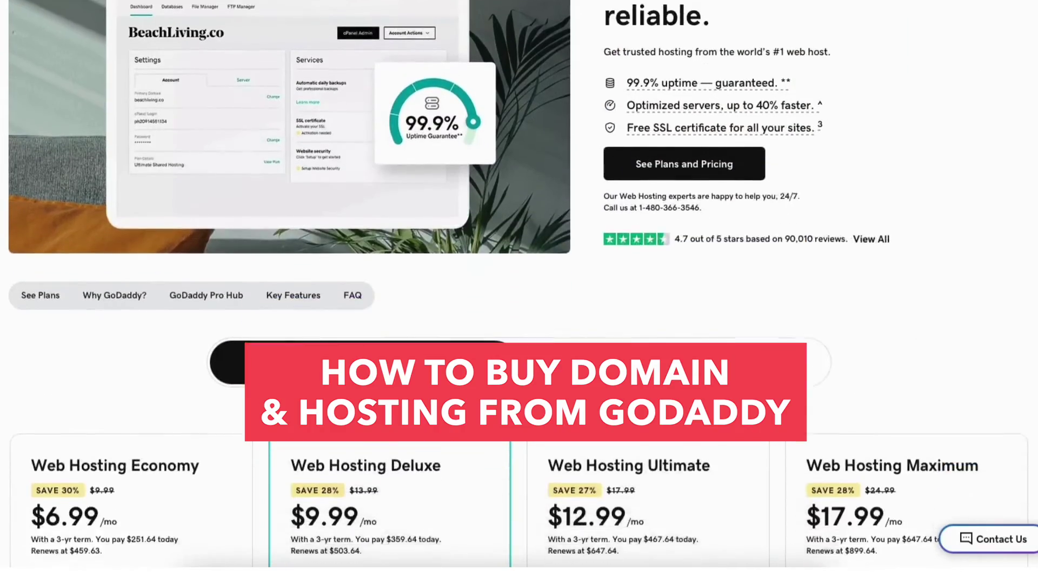
scroll(519, 292, "down", 9)
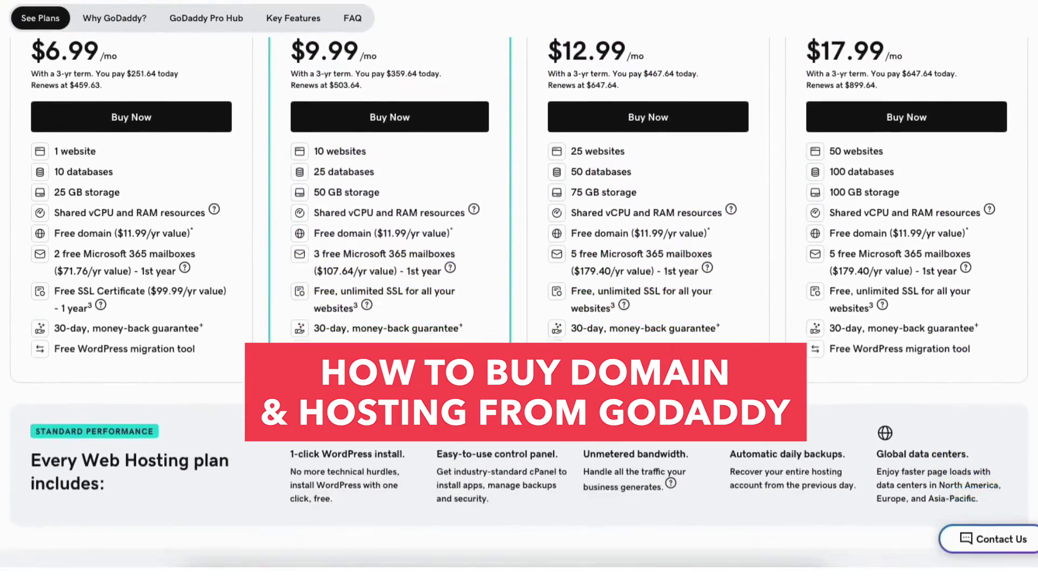
scroll(519, 292, "down", 8)
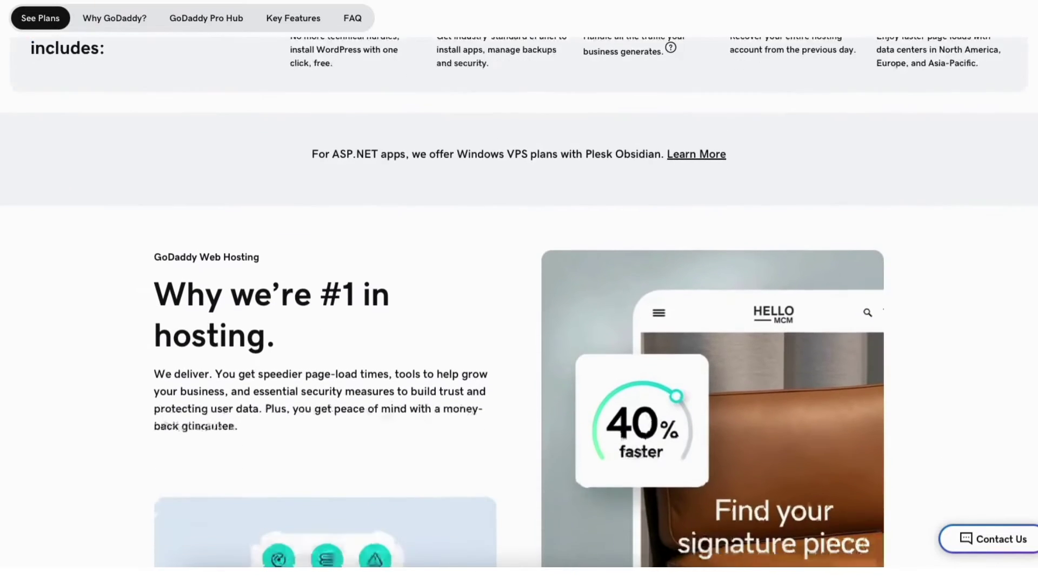
scroll(519, 292, "down", 2)
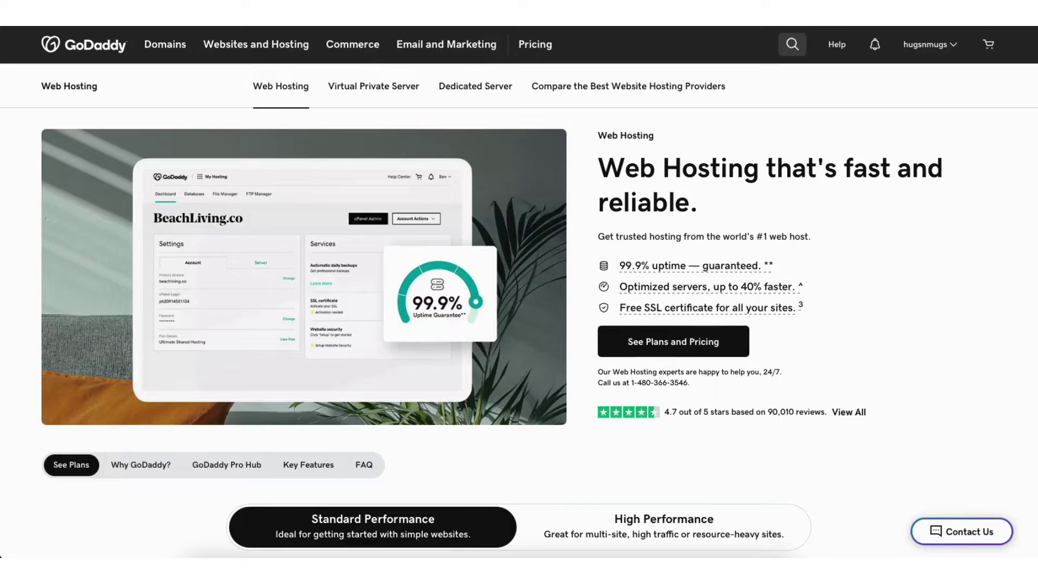
scroll(519, 292, "down", 1)
scroll(519, 292, "down", 7)
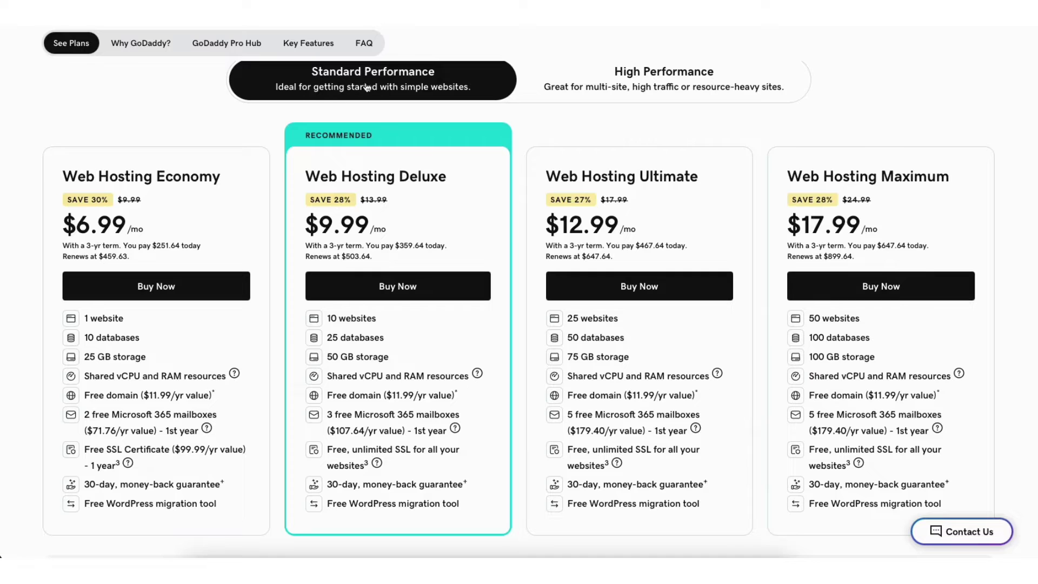
left_click(618, 85)
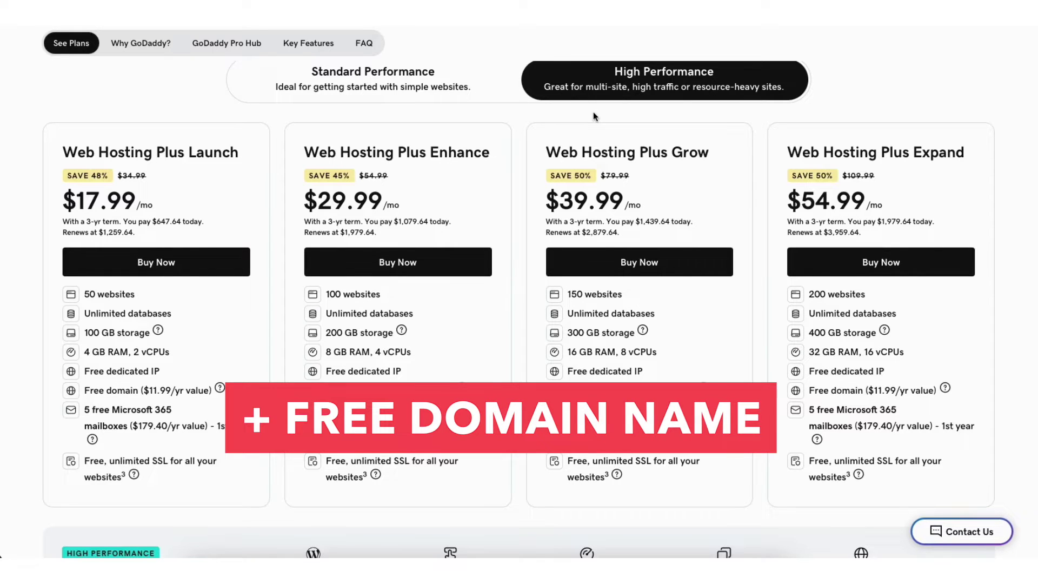
left_click(395, 93)
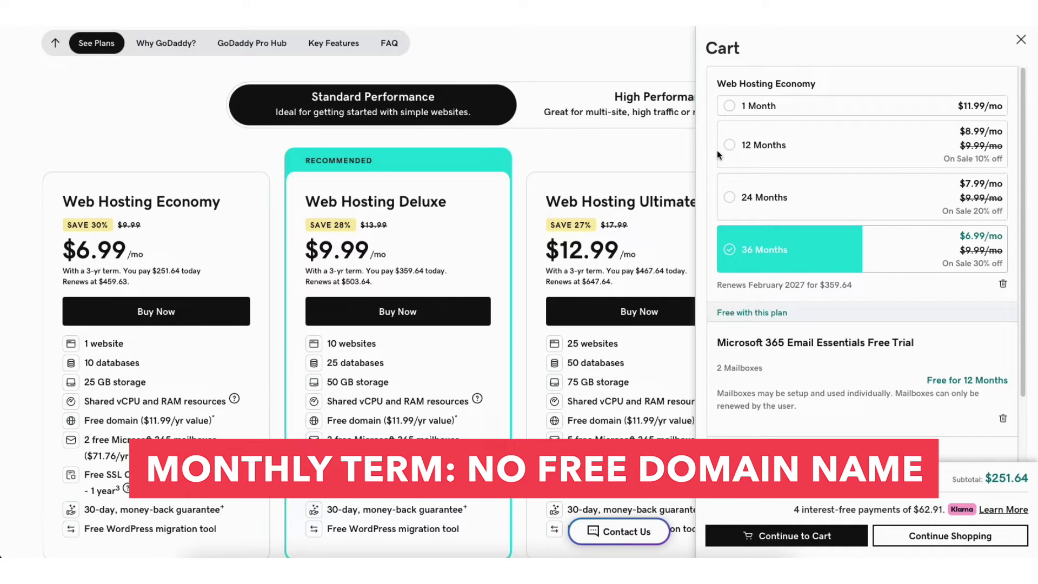
Step: Set Web Hosting Economy to 12 Months for a $107.88 subtotal and continue to checkout
left_click_drag(1025, 160, 956, 292)
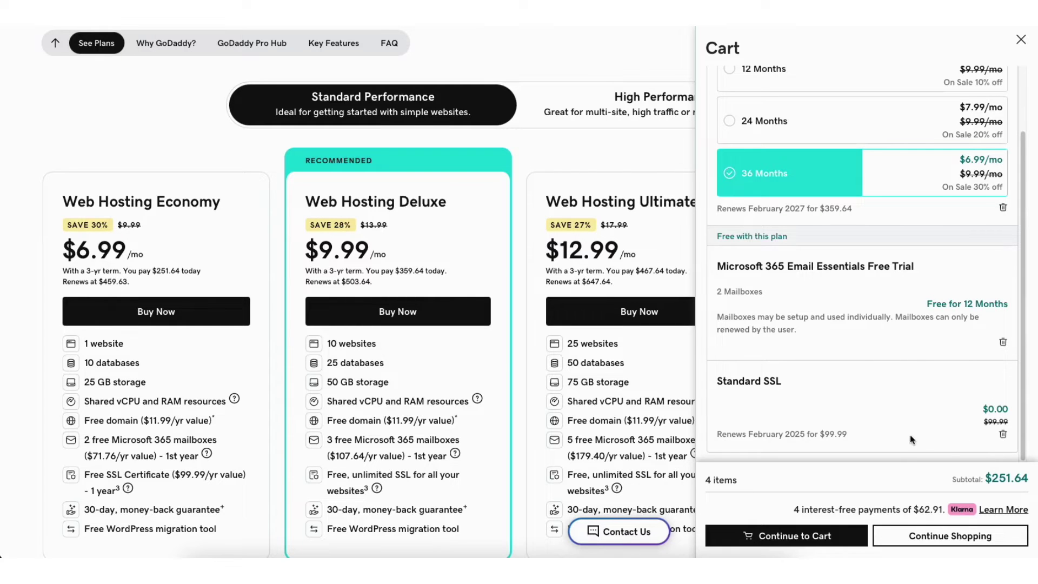
scroll(865, 216, "up", 2)
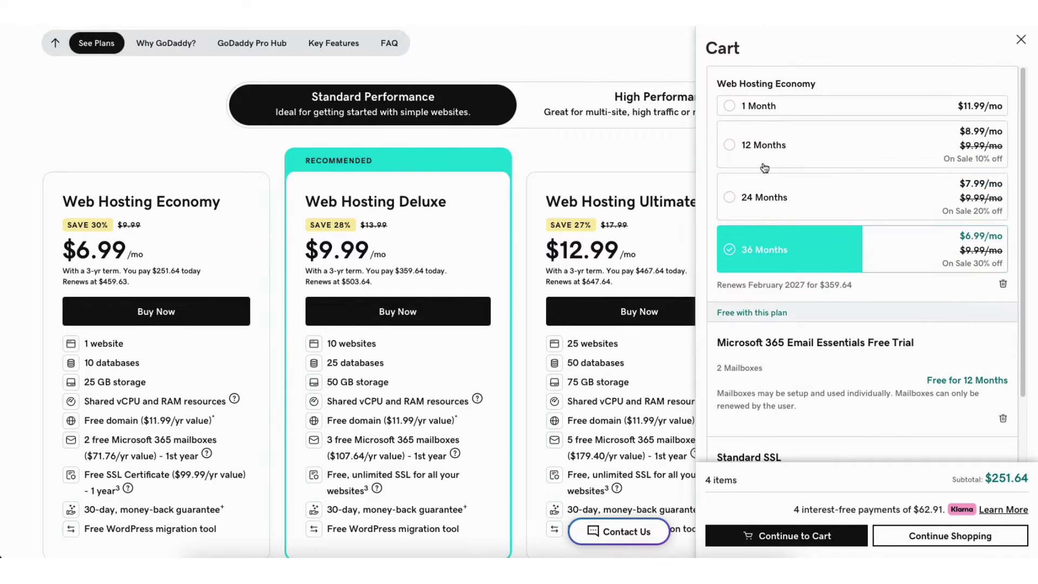
left_click(733, 141)
scroll(877, 362, "down", 2)
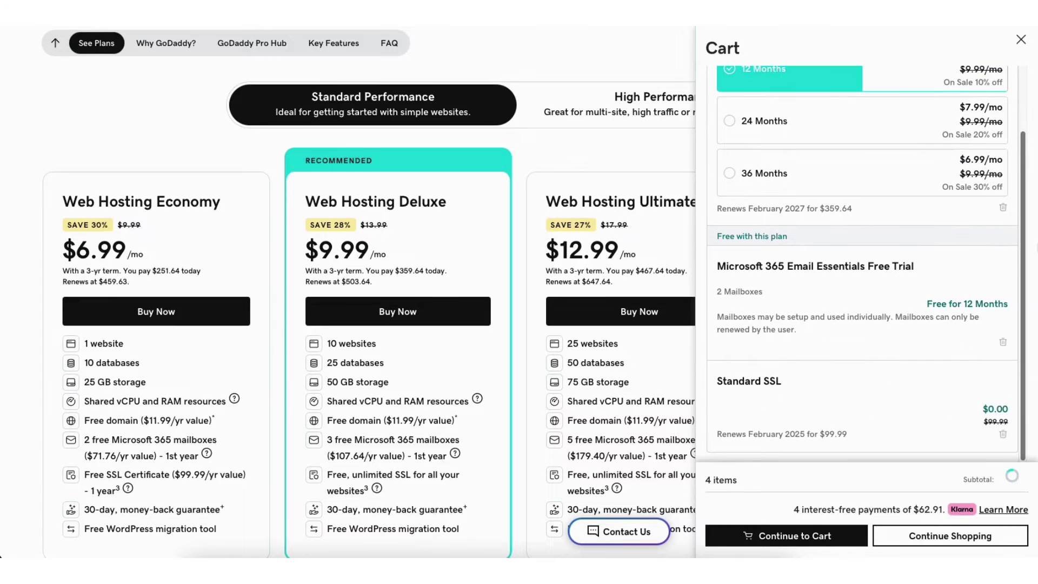
left_click(766, 537)
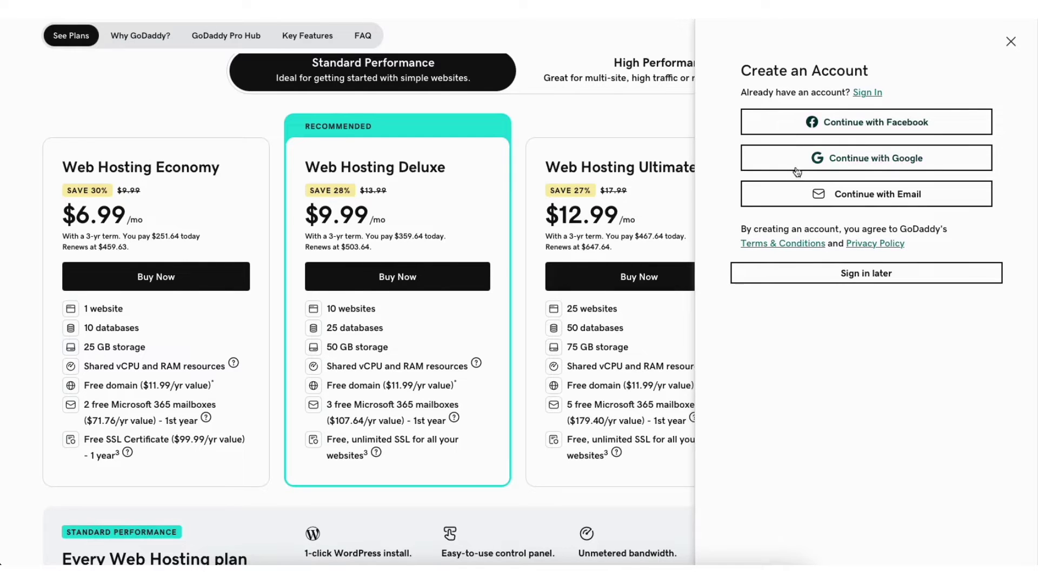
Step: Choose Sign in later to postpone account creation and return to Your Cart
left_click(804, 277)
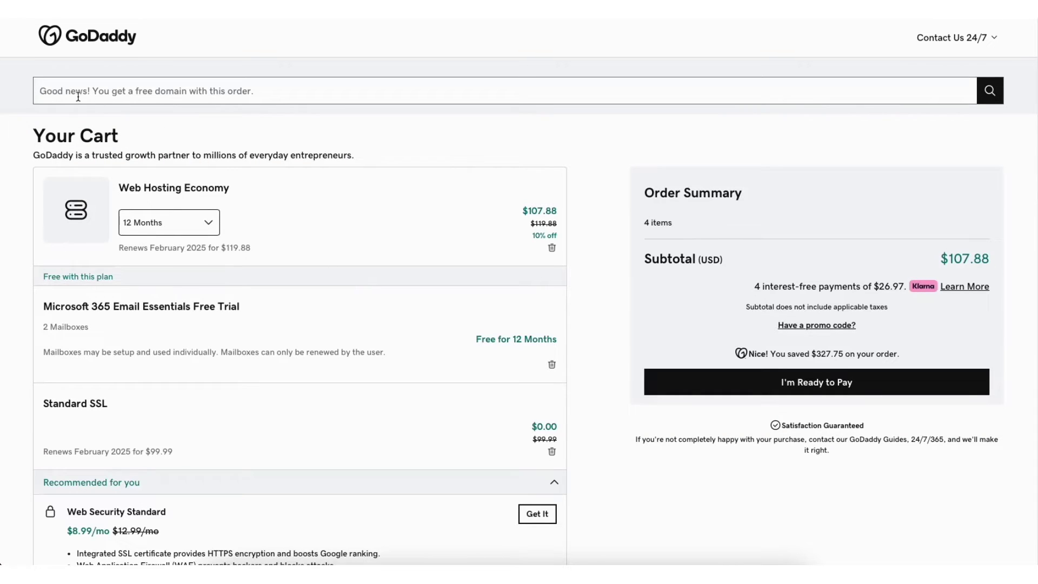
Step: Check availability of the free domain demowebsite93939.com, then close the results
left_click(229, 91)
type("demowebsite93939.co")
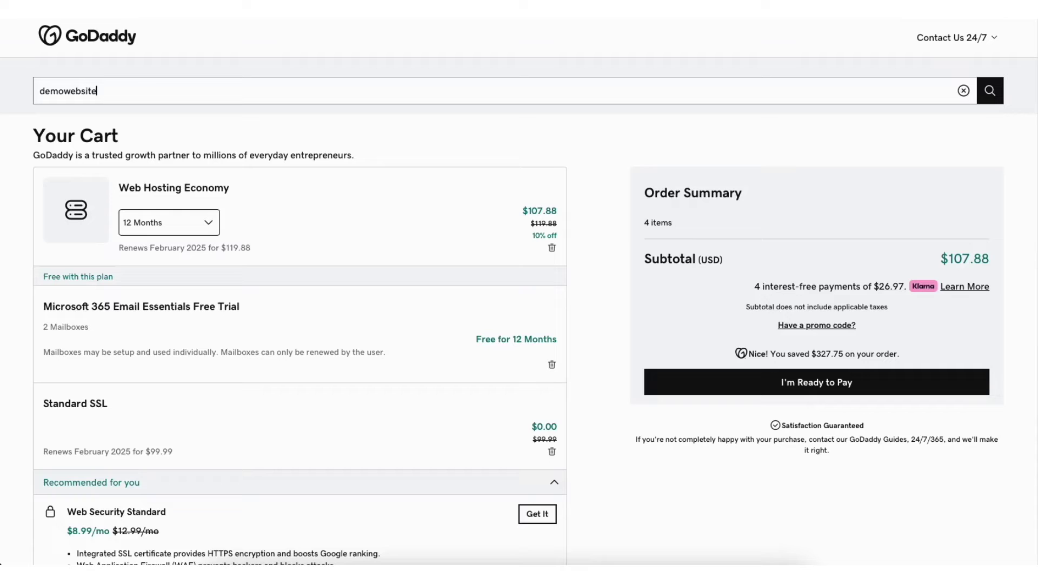
type("m")
left_click(989, 96)
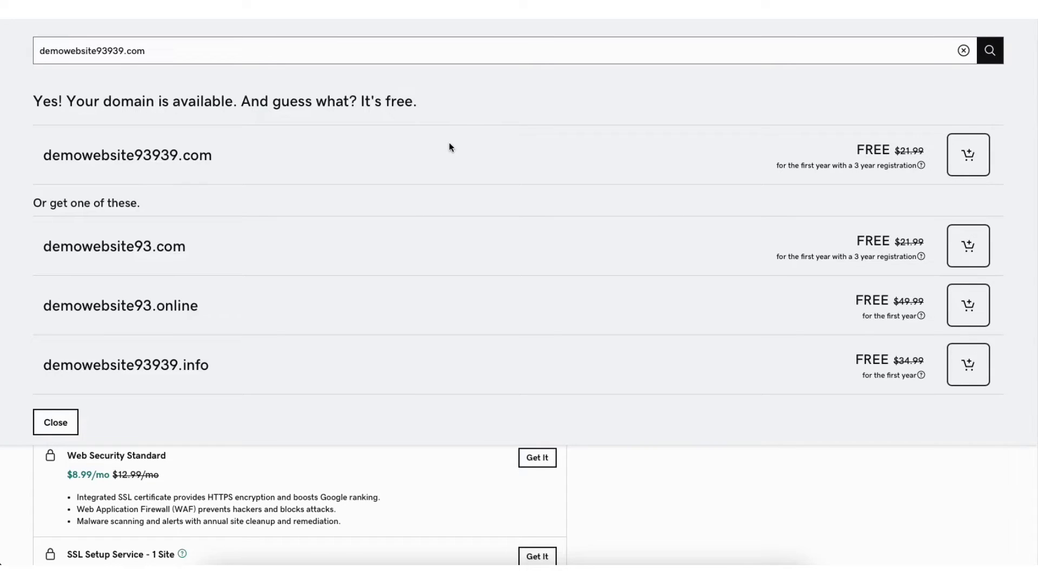
left_click(62, 425)
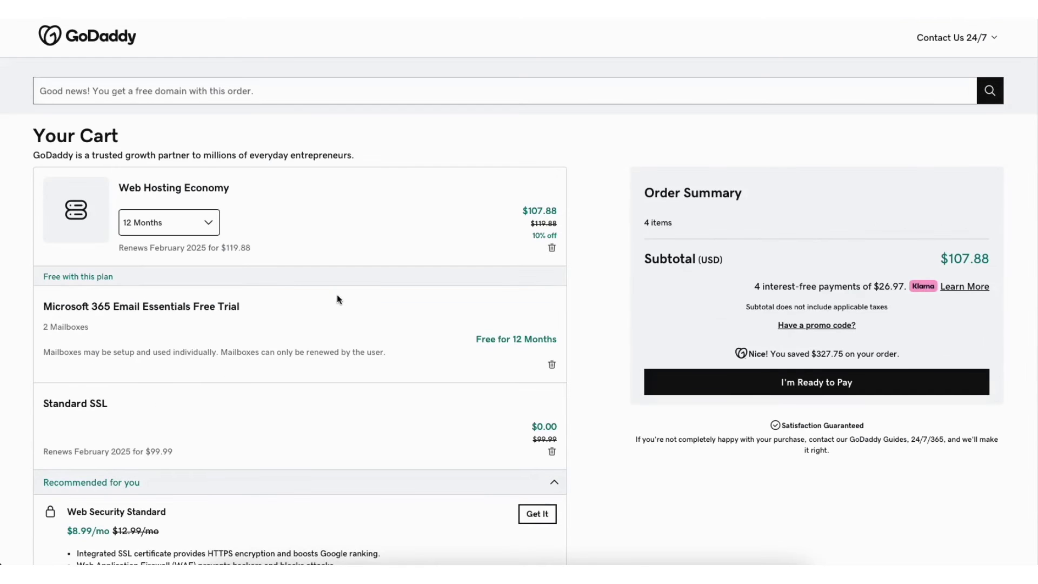
left_click(199, 227)
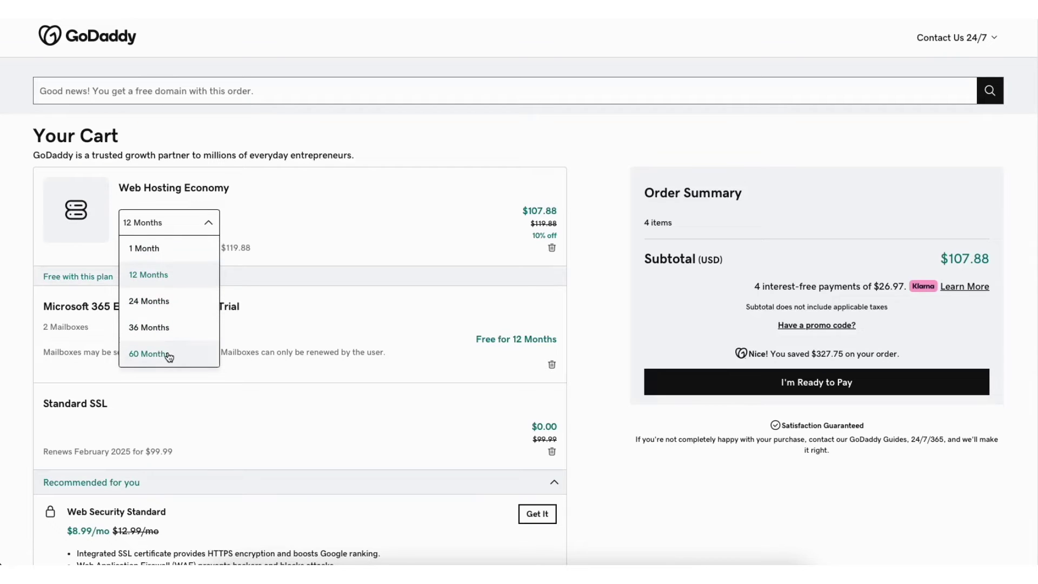
left_click(175, 277)
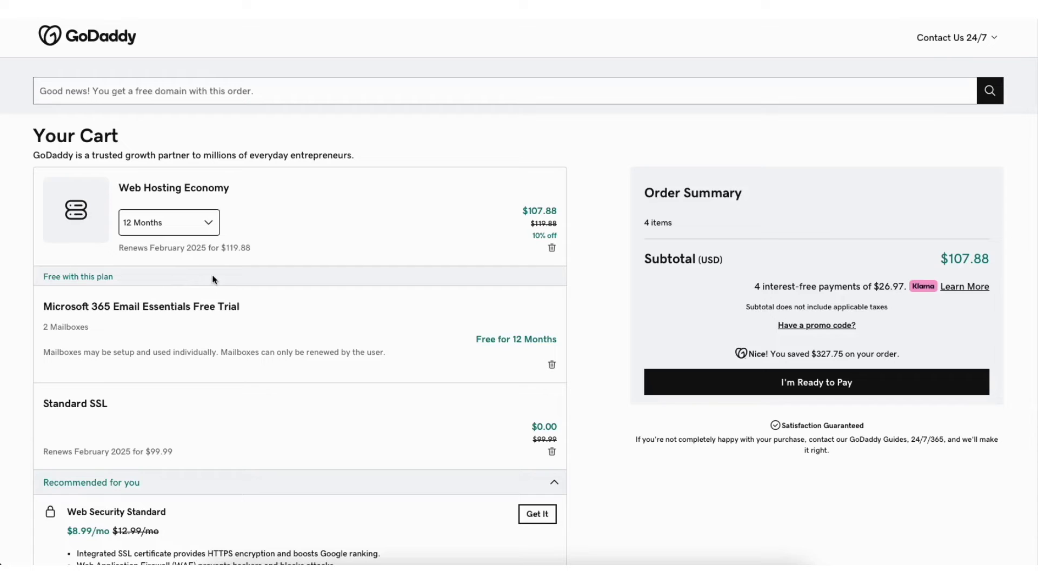
scroll(474, 276, "down", 2)
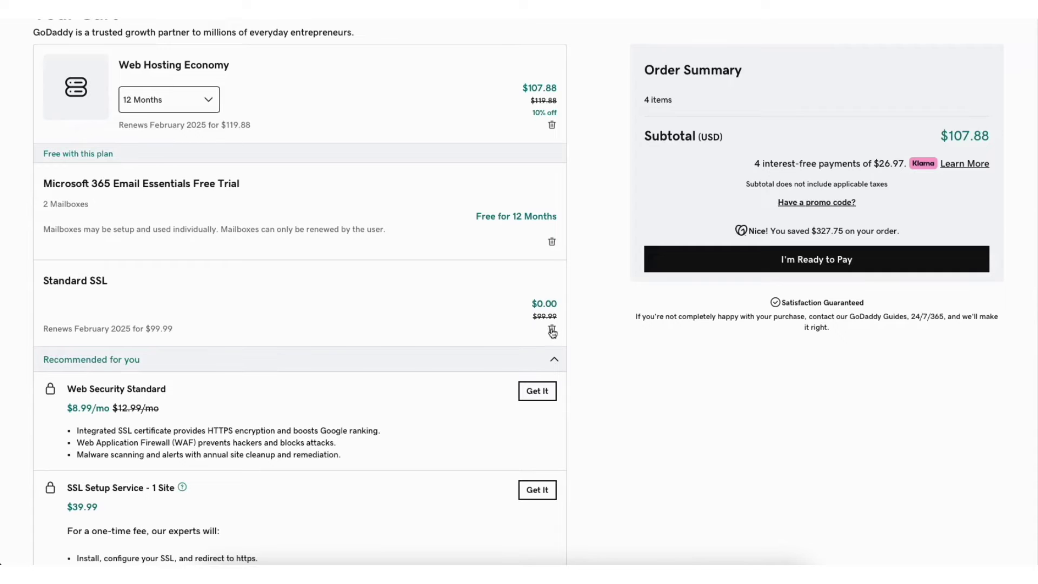
scroll(997, 222, "down", 1)
scroll(591, 253, "down", 4)
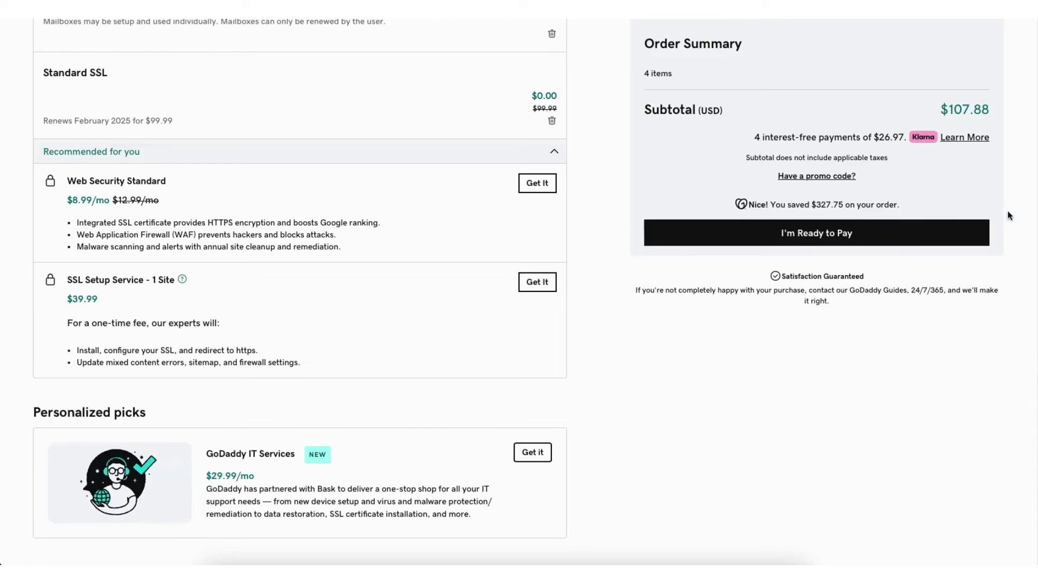
scroll(300, 292, "down", 1)
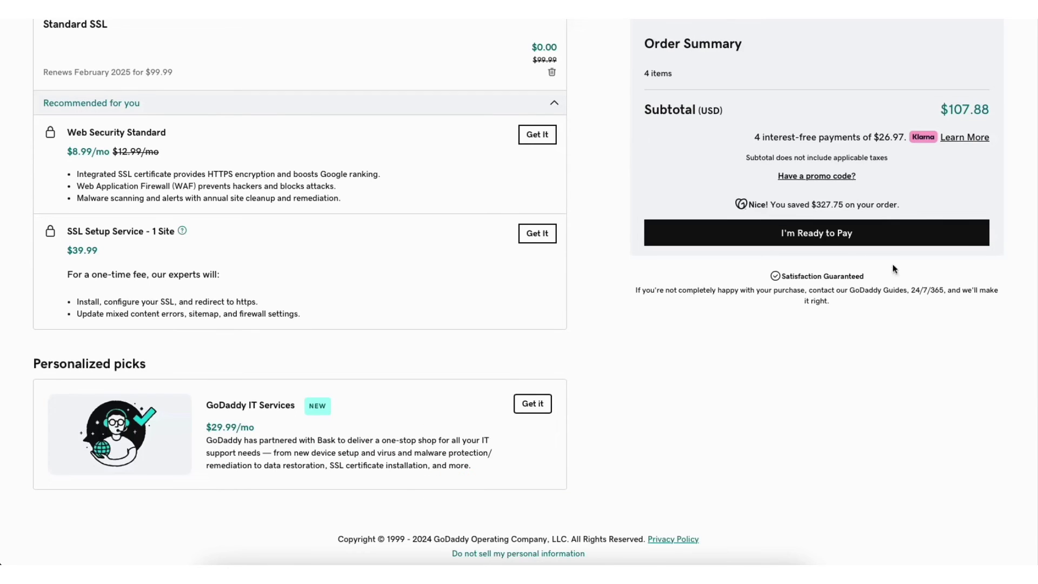
left_click(793, 239)
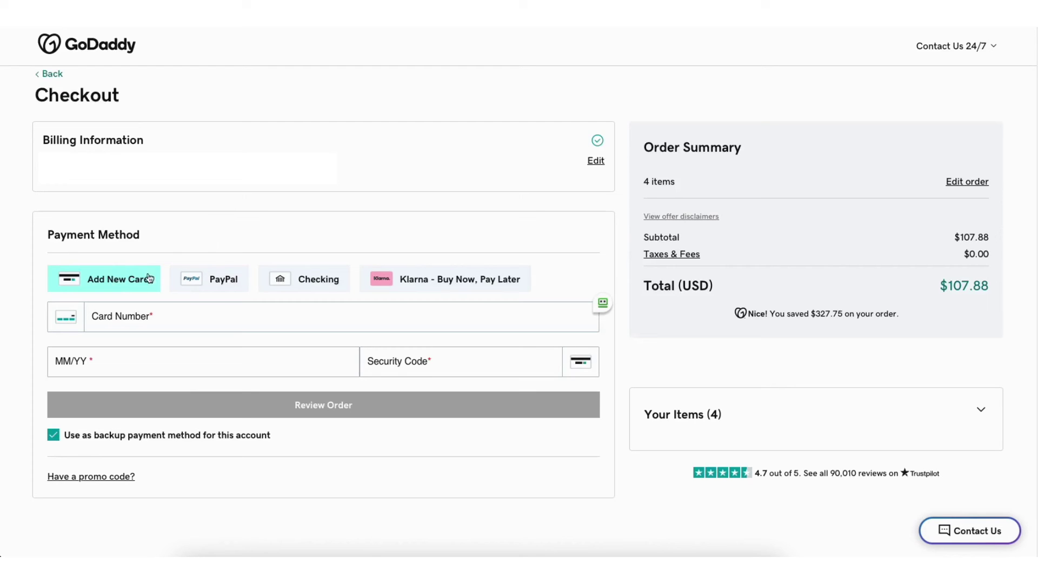
left_click(204, 282)
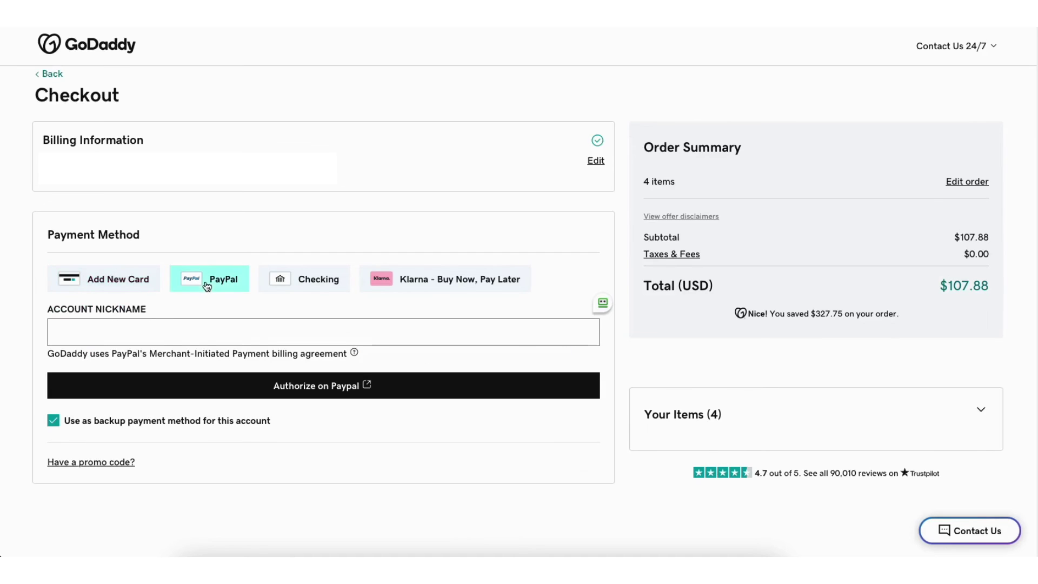
left_click(298, 281)
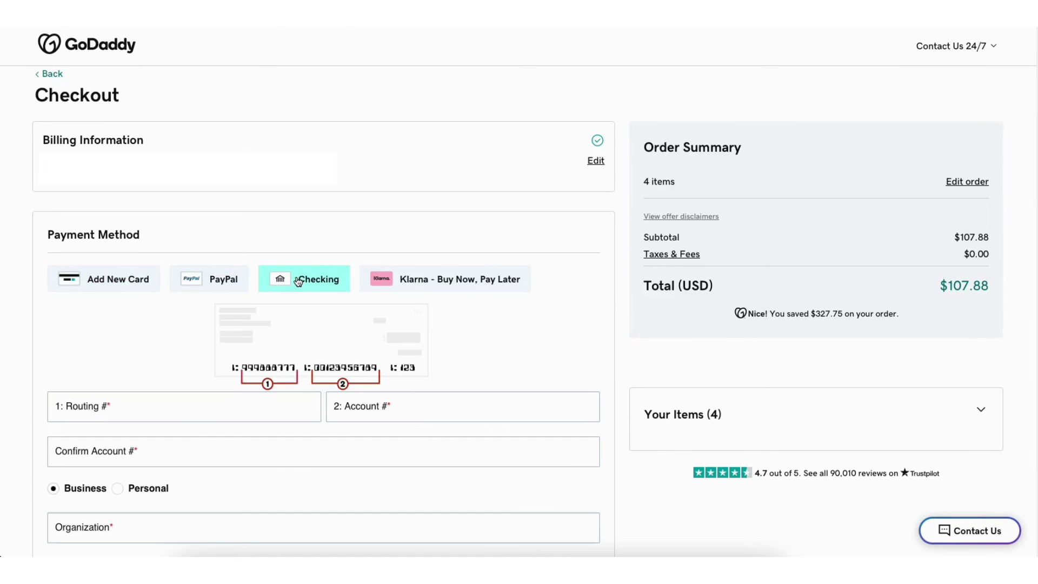
left_click(414, 280)
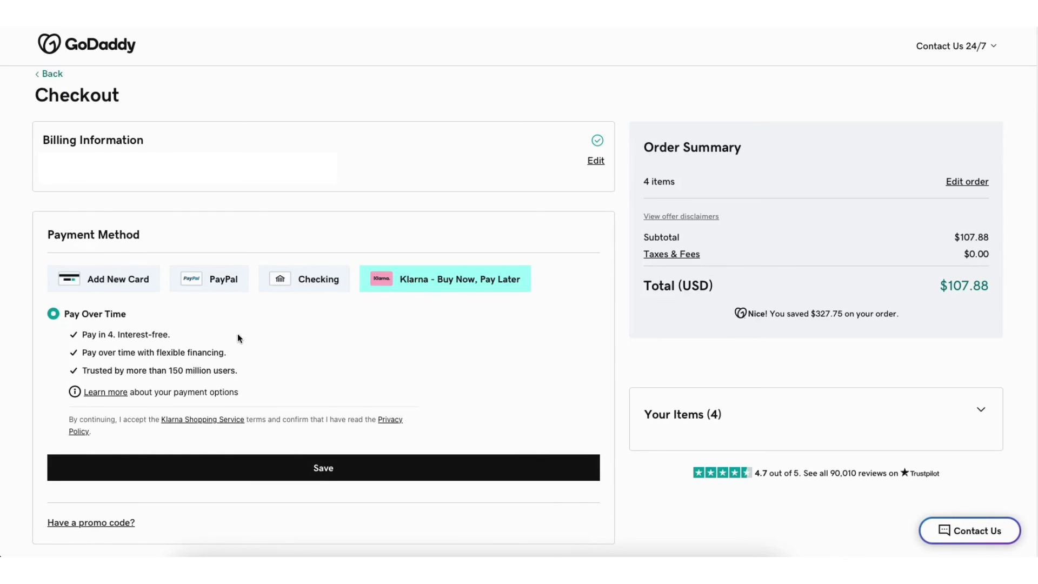
left_click(137, 285)
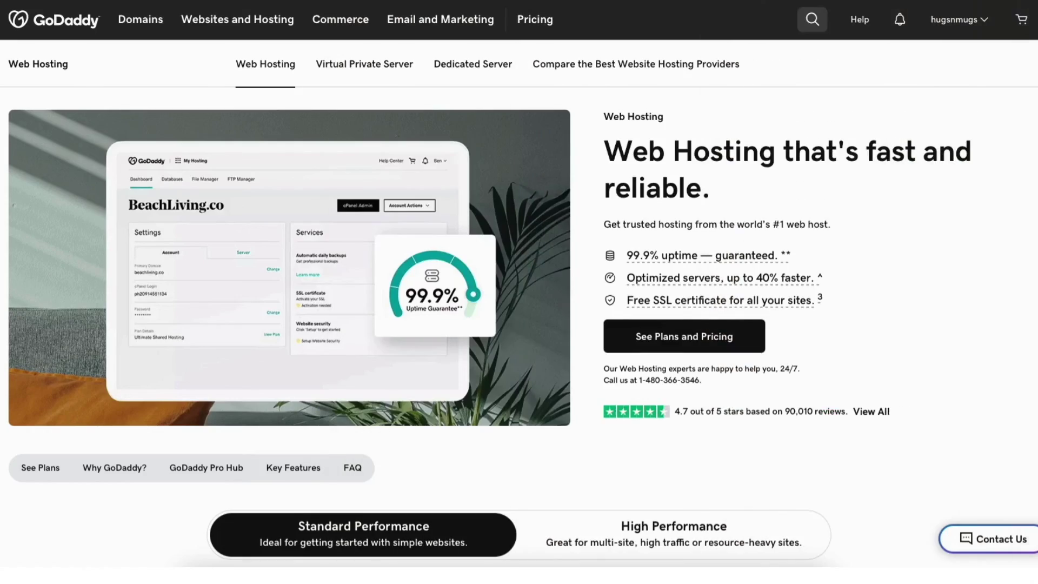
Step: Scroll down to the pricing cards, Economy at $6.99/mo through Maximum at $17.99/mo
scroll(520, 292, "down", 5)
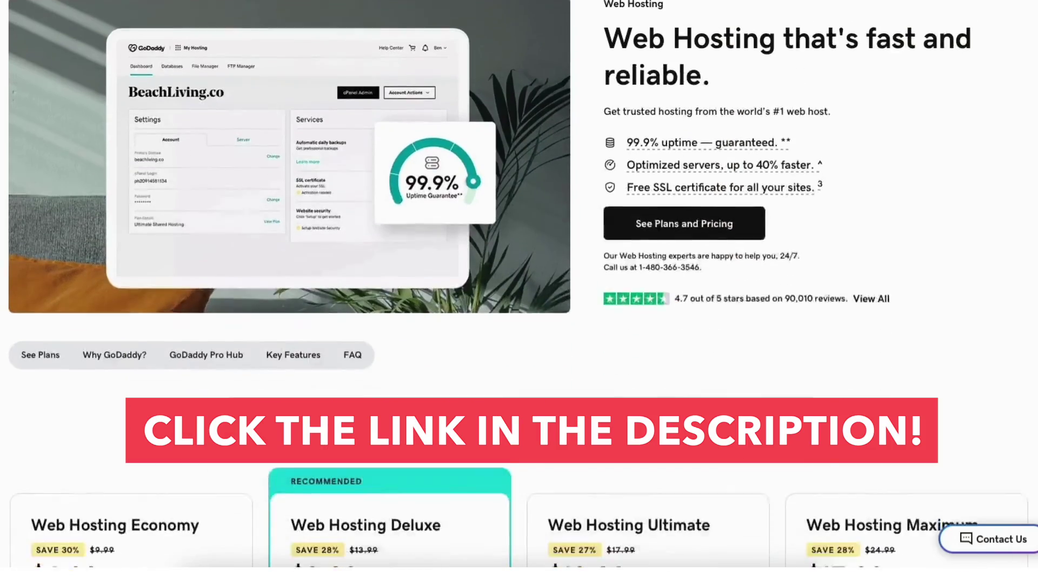
scroll(519, 292, "down", 8)
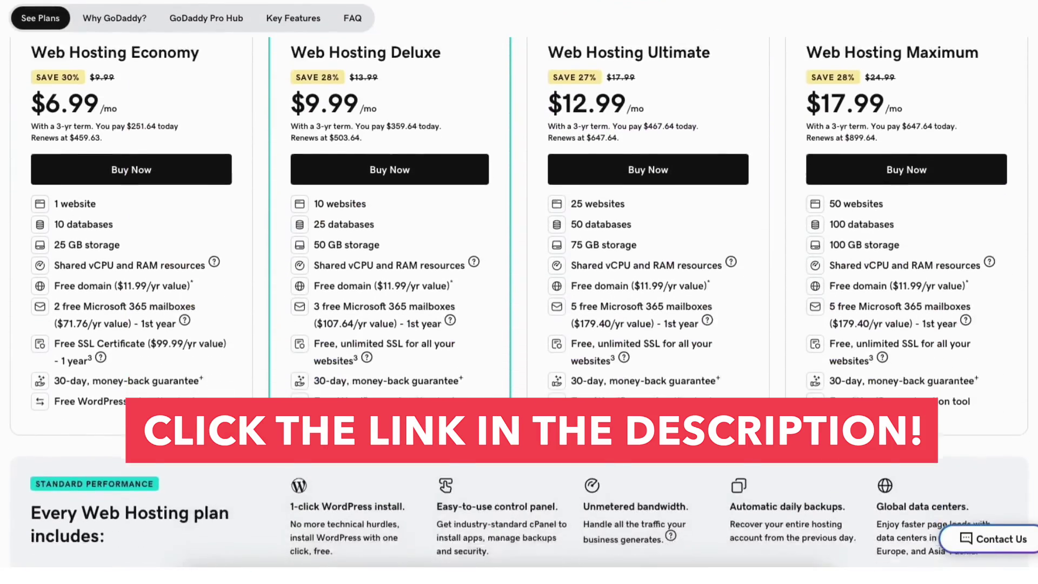